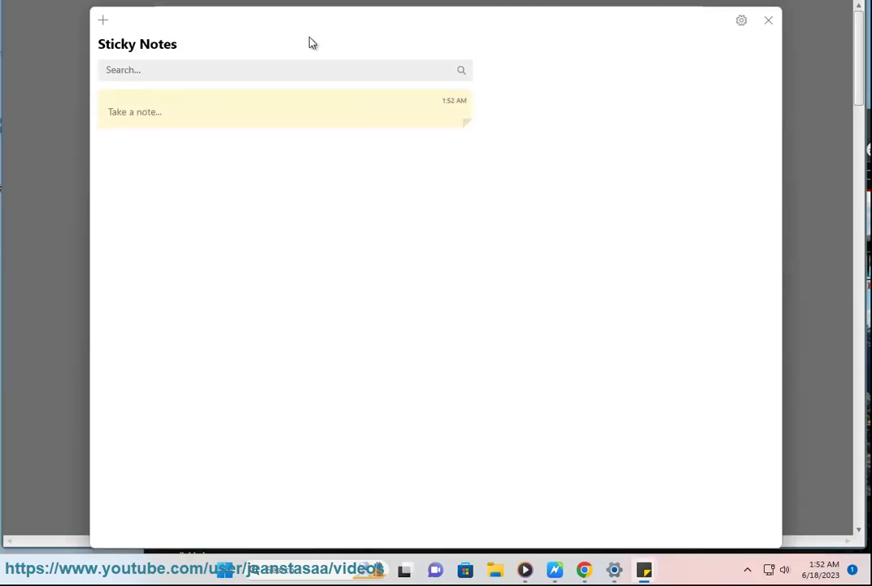
# Step: Review the Sticky Notes settings down to the About section, and close the notes list window
pyautogui.moveTo(317, 26); pyautogui.dragTo(309, 113)
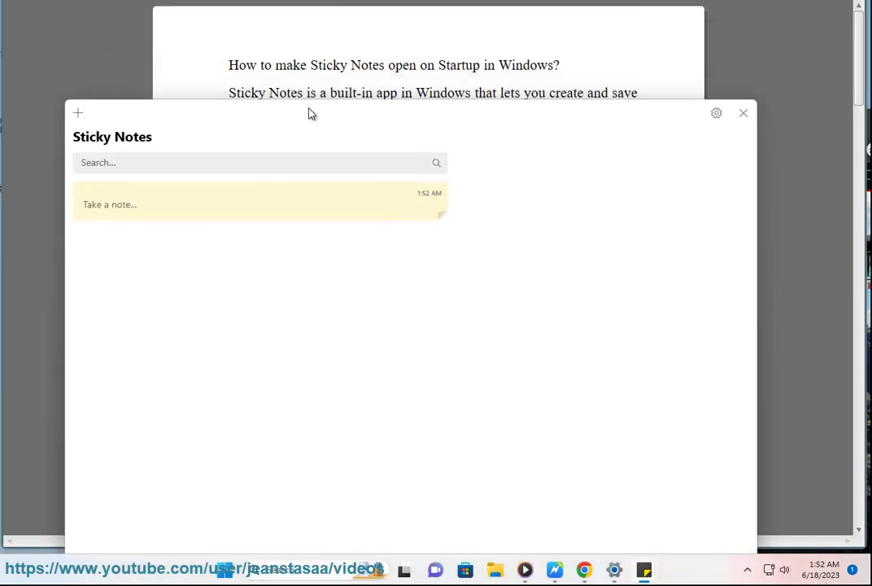
pyautogui.click(715, 116)
pyautogui.scroll(-1, 325, 480)
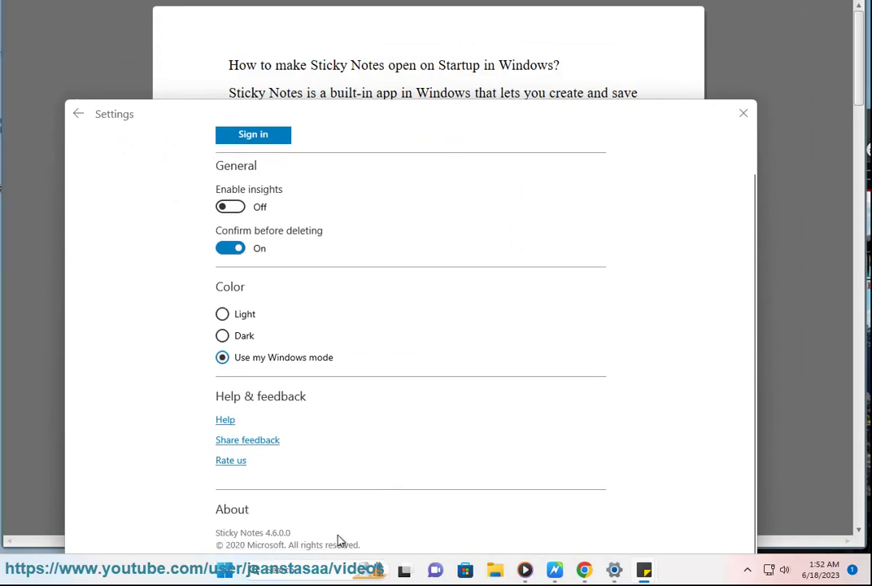
pyautogui.click(744, 113)
pyautogui.click(623, 231)
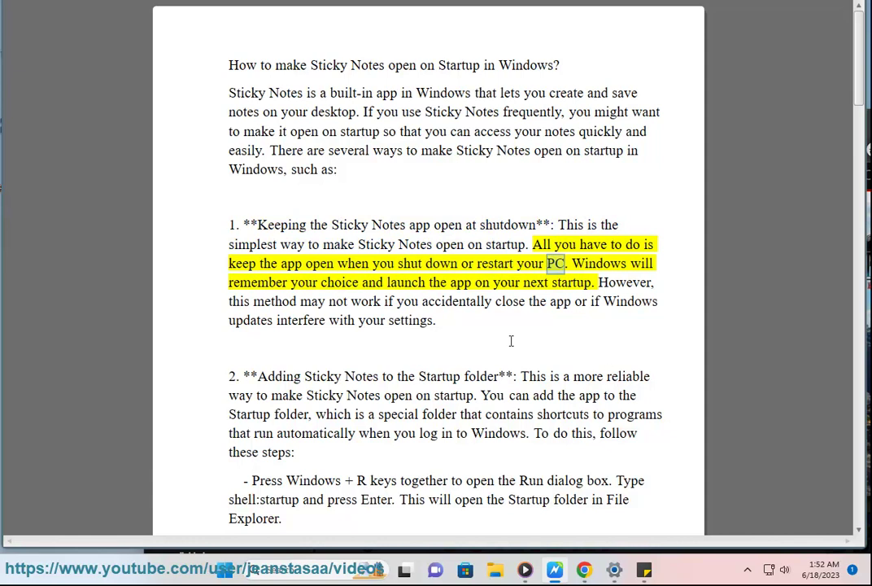
# Step: Bring up the blank sticky note, move it beside the document and write "KEEP ME OPEN..." in it
pyautogui.click(644, 569)
pyautogui.moveTo(410, 160); pyautogui.dragTo(744, 376)
pyautogui.click(726, 407)
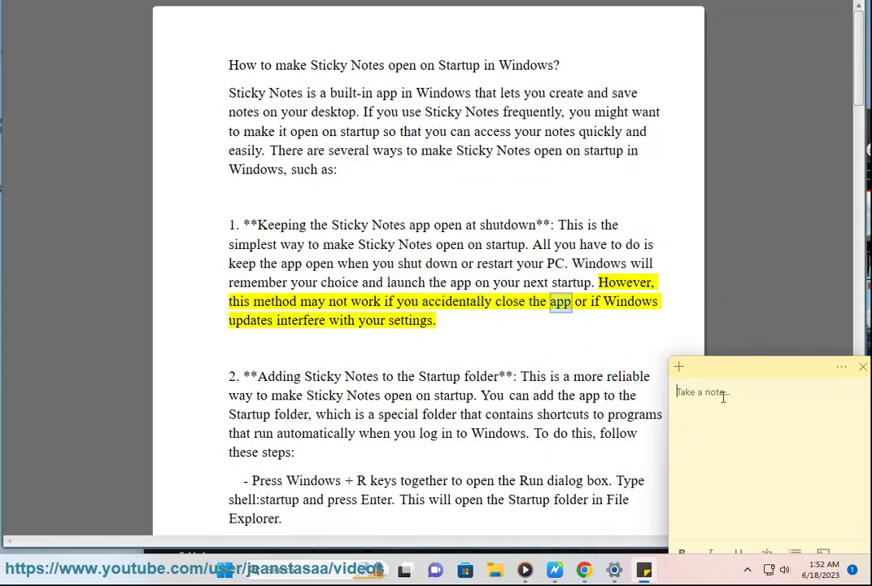
pyautogui.write('K')
pyautogui.press('BackSpace')
pyautogui.write('KE')
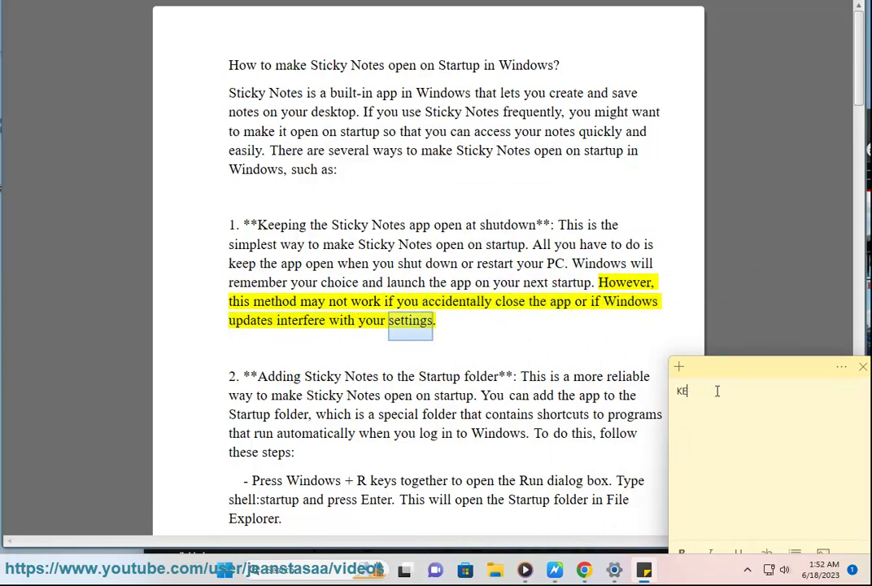
pyautogui.write('EP ME O')
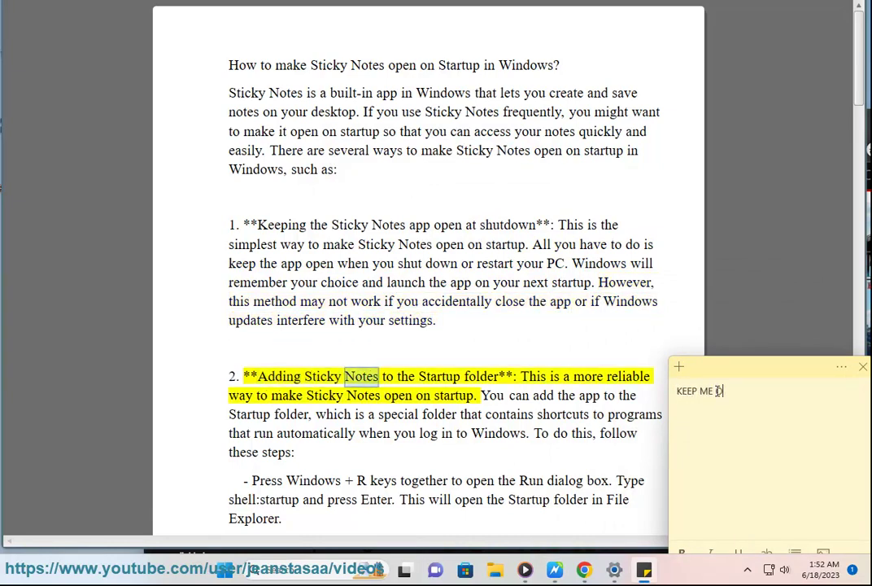
pyautogui.write('PEN...')
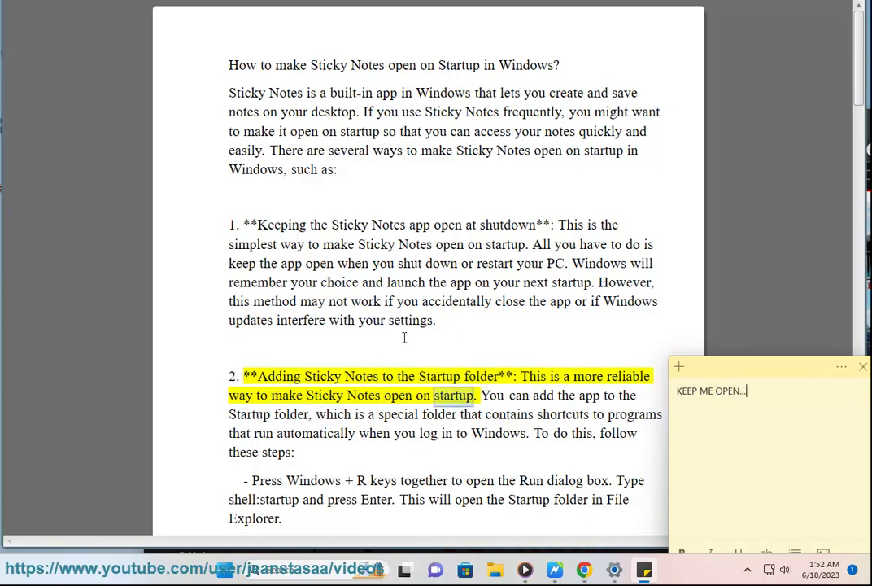
# Step: Open the user's Startup folder by running shell:startup from the Run dialog, using the command given in the document
pyautogui.click(502, 374)
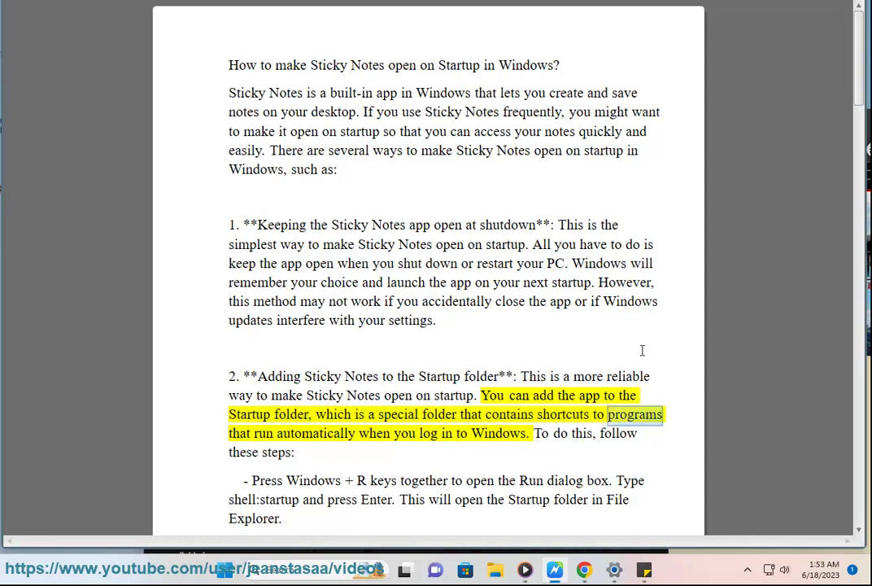
pyautogui.scroll(-1, 645, 346)
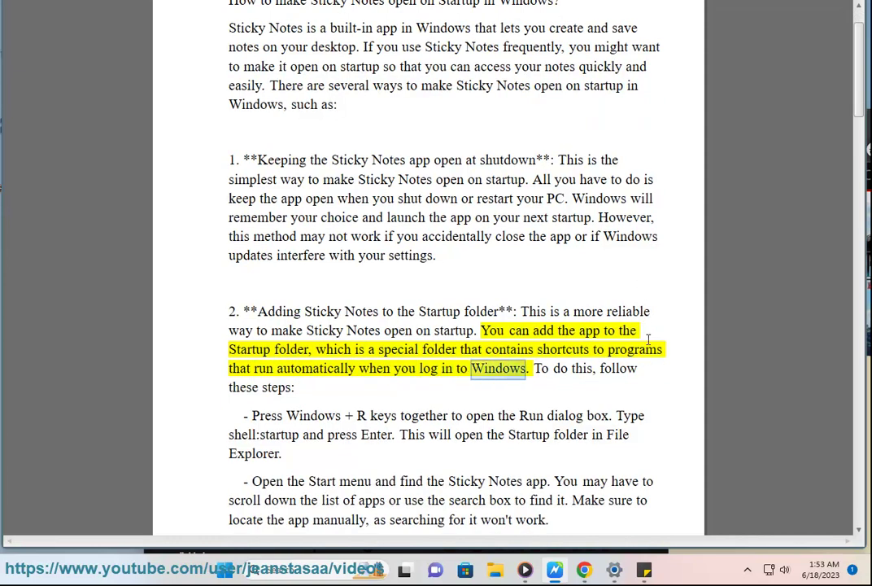
pyautogui.press('super+r')
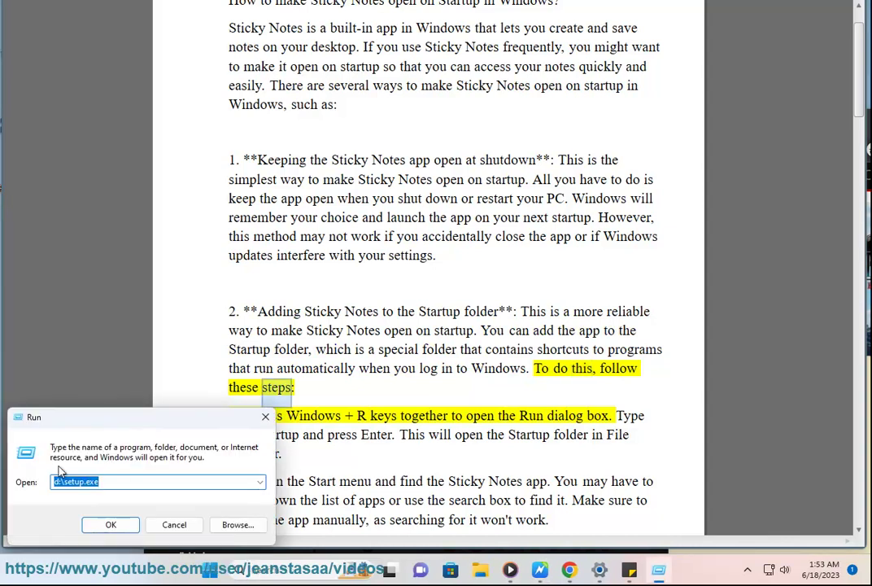
pyautogui.press('BackSpace')
pyautogui.press('Escape')
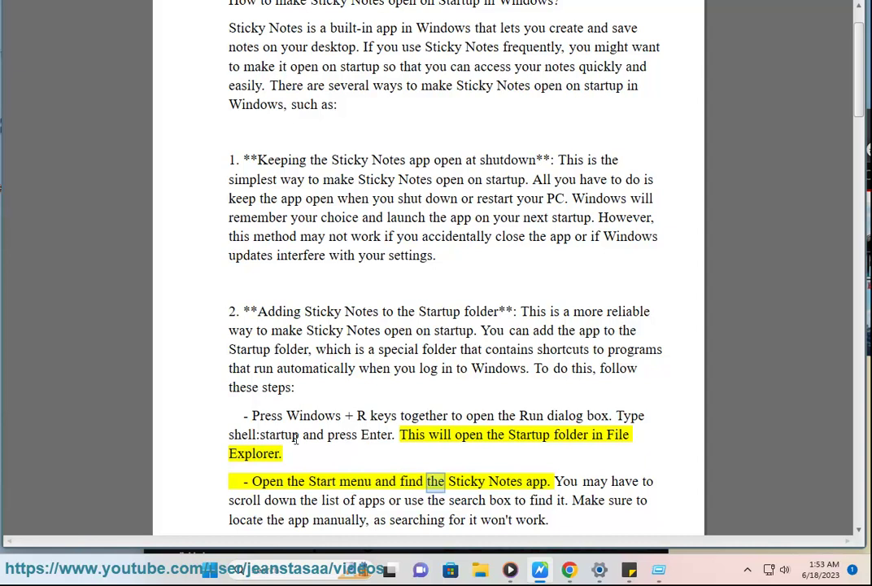
pyautogui.moveTo(301, 437); pyautogui.dragTo(234, 437)
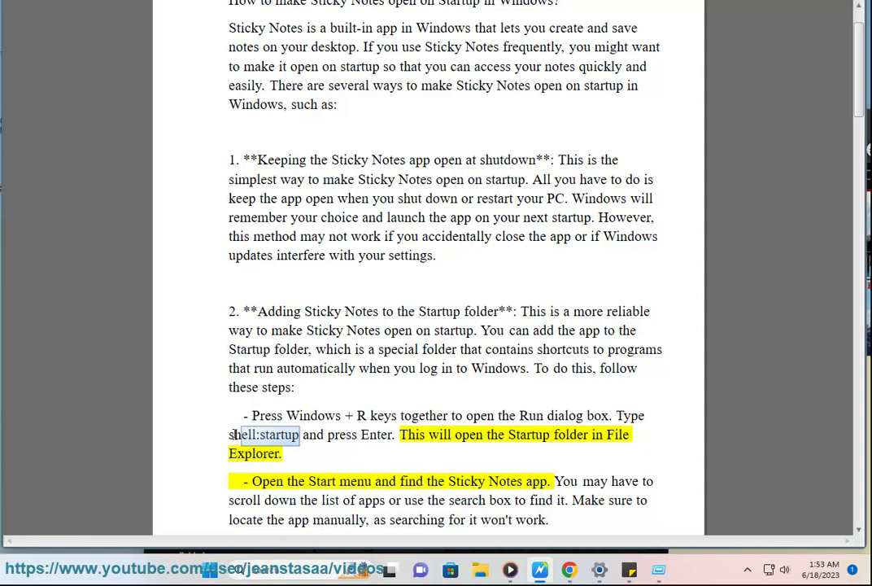
pyautogui.click(670, 573)
pyautogui.write('shell:startup')
pyautogui.click(111, 522)
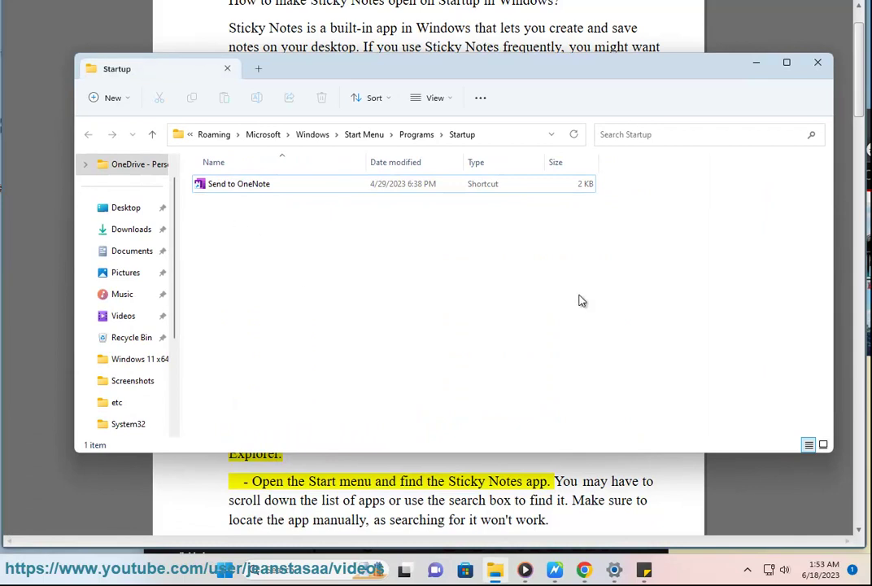
# Step: Look for Sticky Notes among the Start menu's recommended and recent items and view the actions offered for the app
pyautogui.click(648, 573)
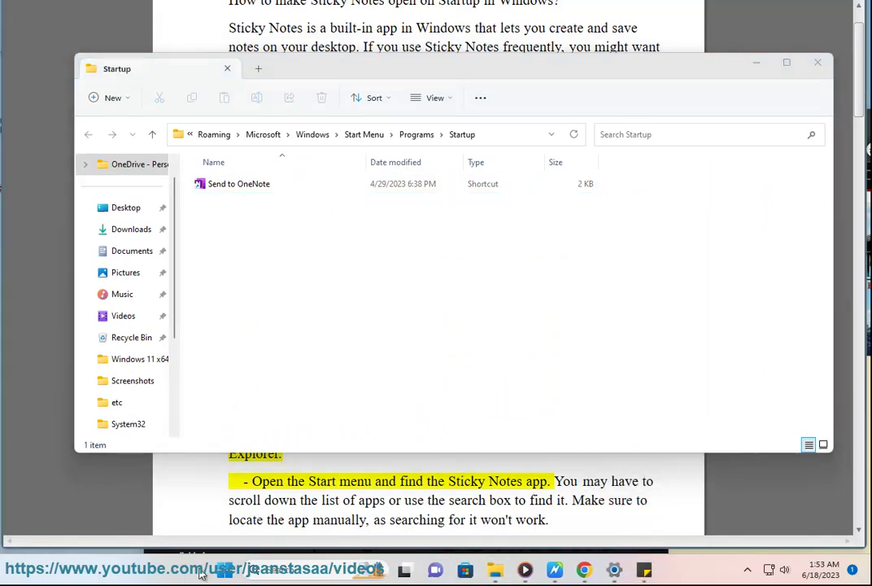
pyautogui.click(225, 571)
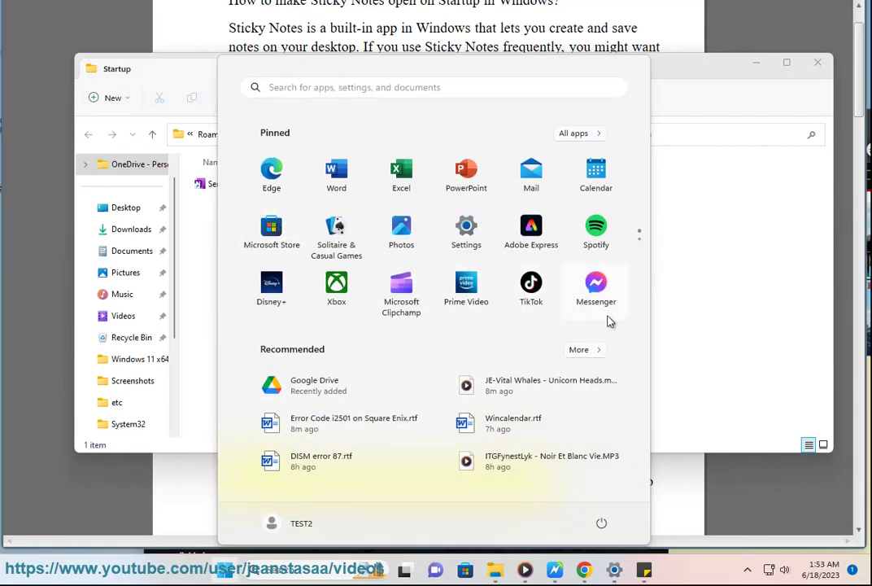
pyautogui.click(590, 356)
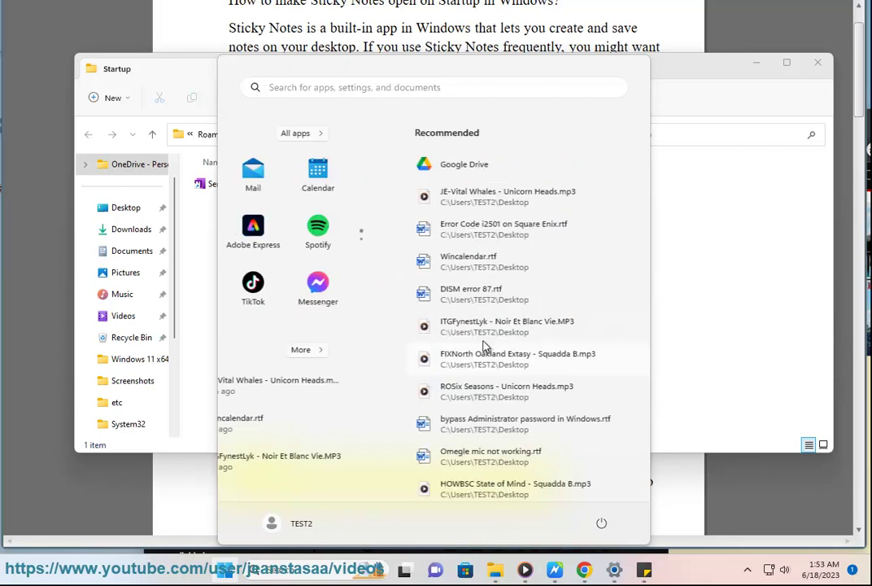
pyautogui.click(317, 90)
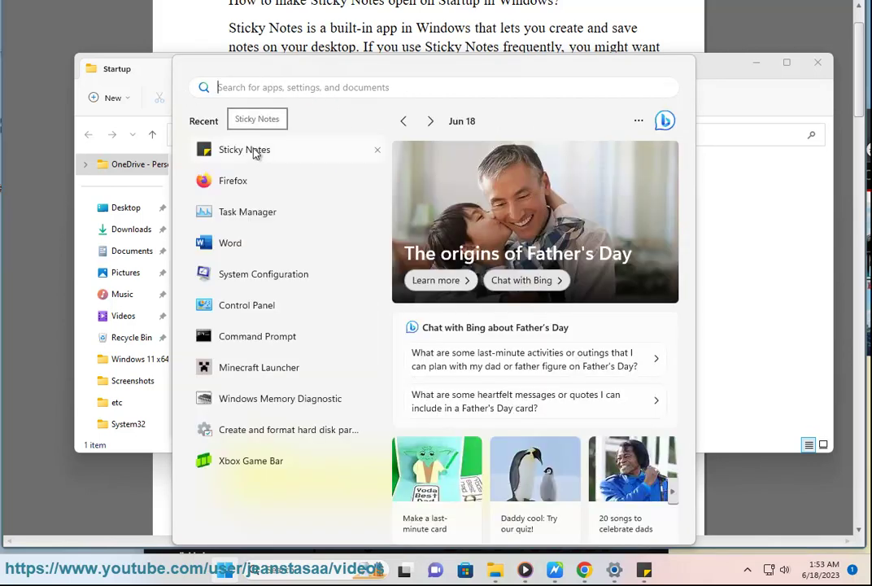
pyautogui.rightClick(256, 155)
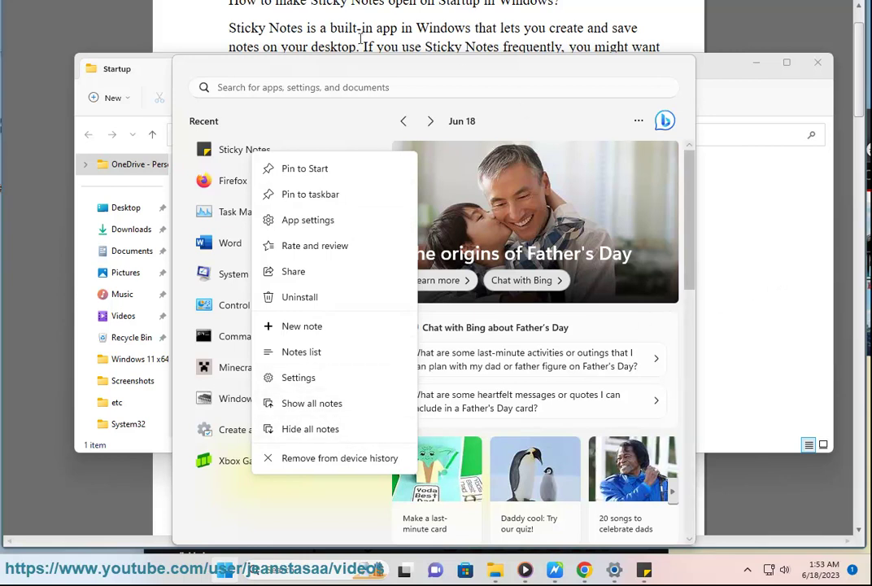
pyautogui.click(138, 78)
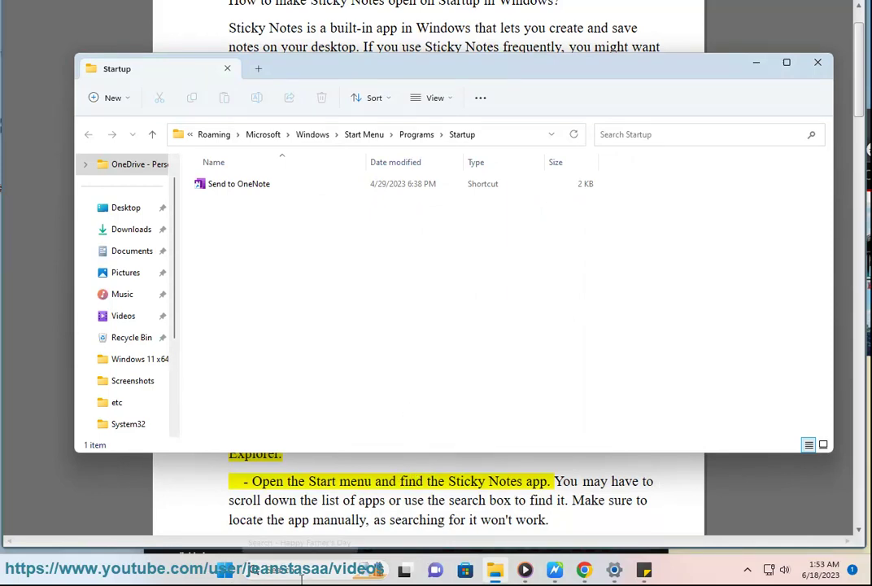
# Step: Search Windows for "sti" and open the Sticky Notes app from the results
pyautogui.click(324, 562)
pyautogui.write('st')
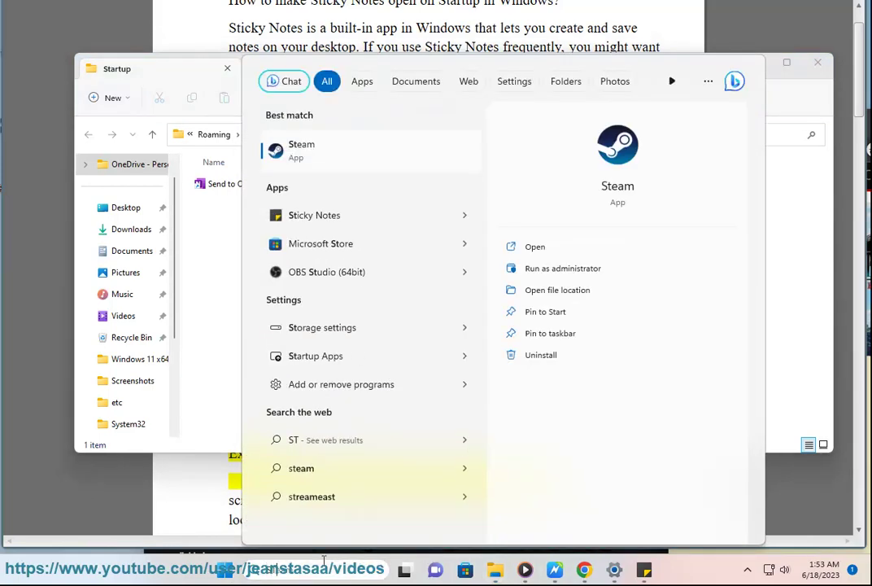
pyautogui.write('i')
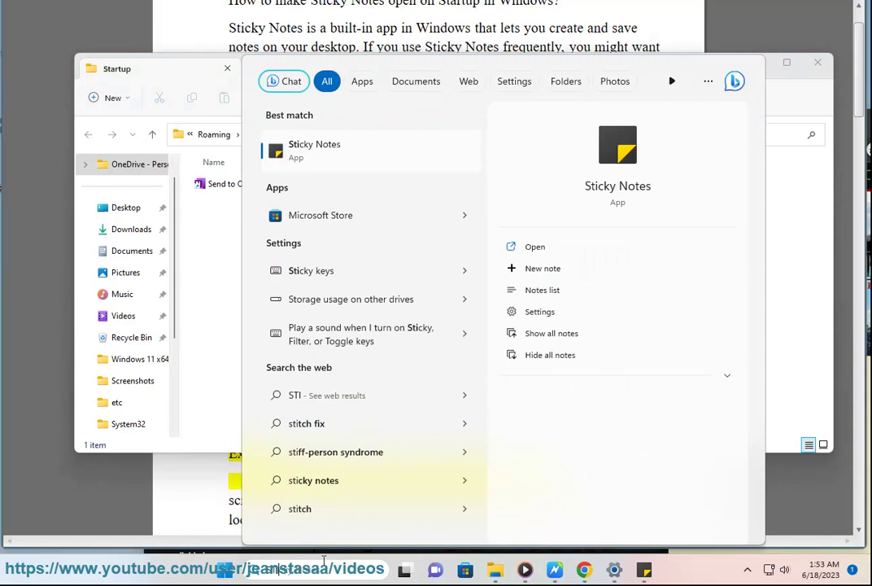
pyautogui.click(533, 247)
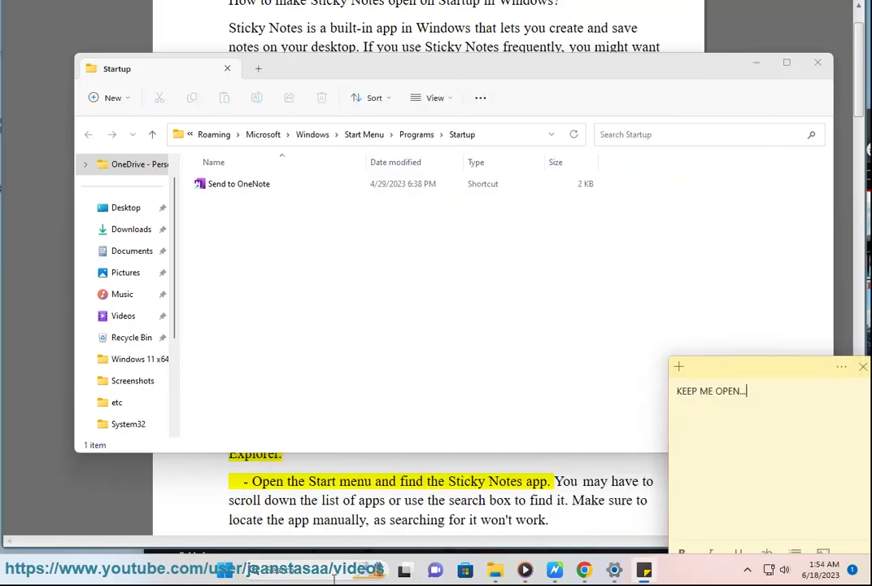
# Step: Move the Startup folder window aside and return to the document's steps for adding Sticky Notes to the Startup folder
pyautogui.press('super+s')
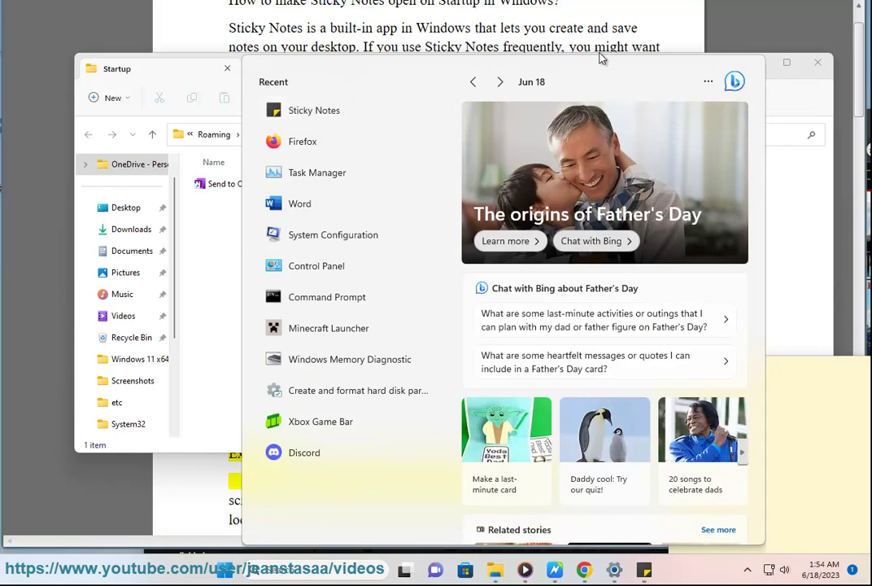
pyautogui.click(112, 77)
pyautogui.moveTo(316, 75); pyautogui.dragTo(742, 170)
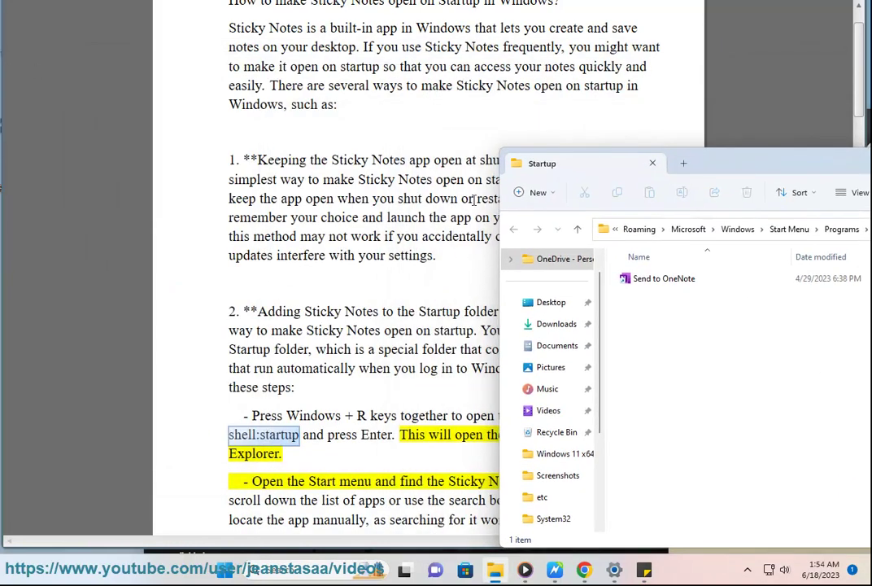
pyautogui.click(415, 373)
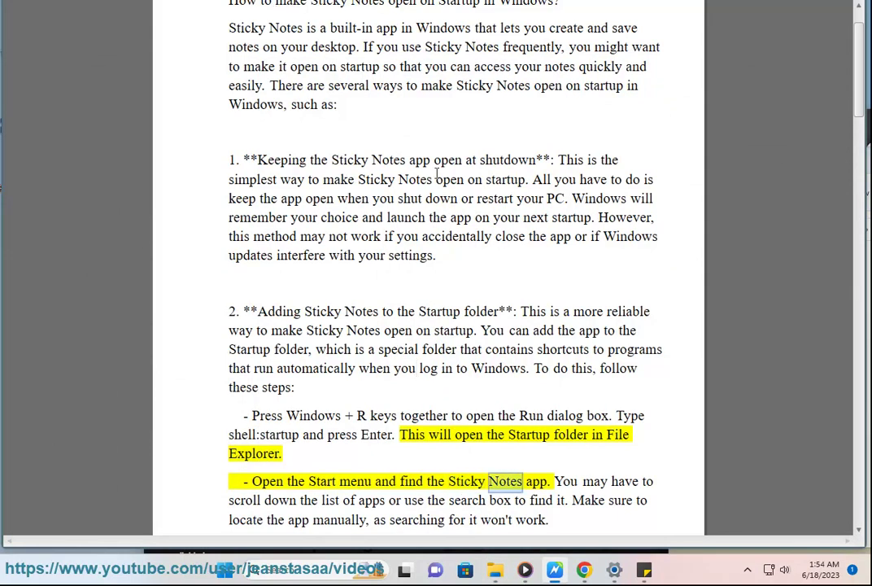
pyautogui.scroll(-1, 462, 167)
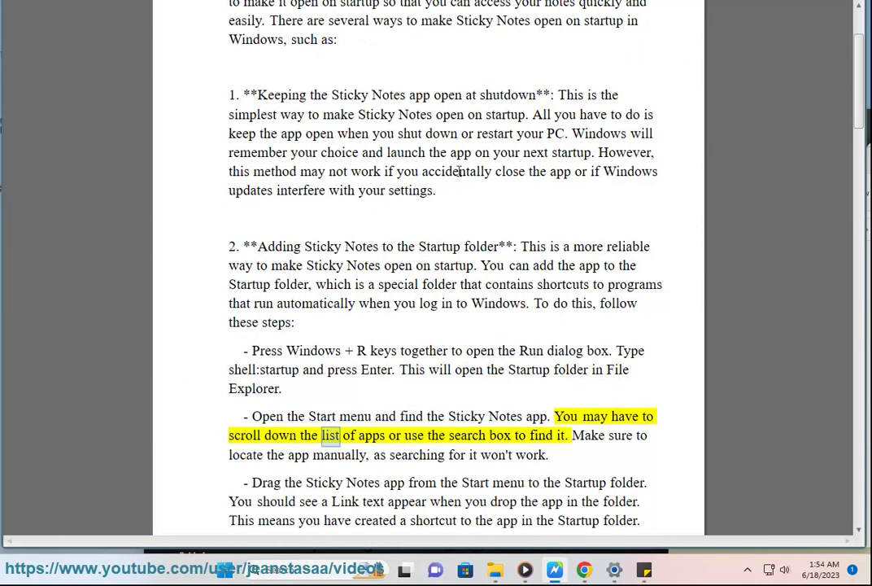
# Step: Find Sticky Notes in the Start menu's full app list and try to pull it out as a Startup folder shortcut
pyautogui.click(236, 573)
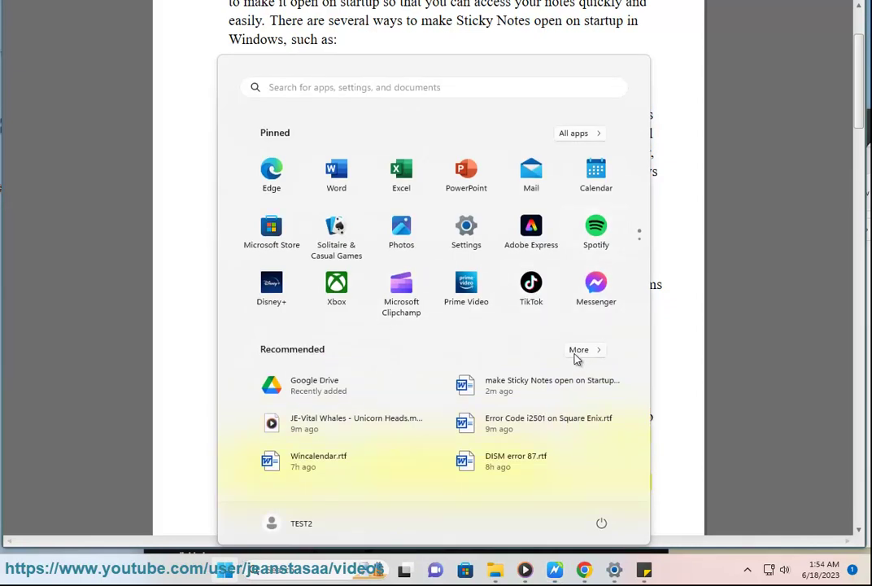
pyautogui.click(592, 135)
pyautogui.scroll(-8, 399, 362)
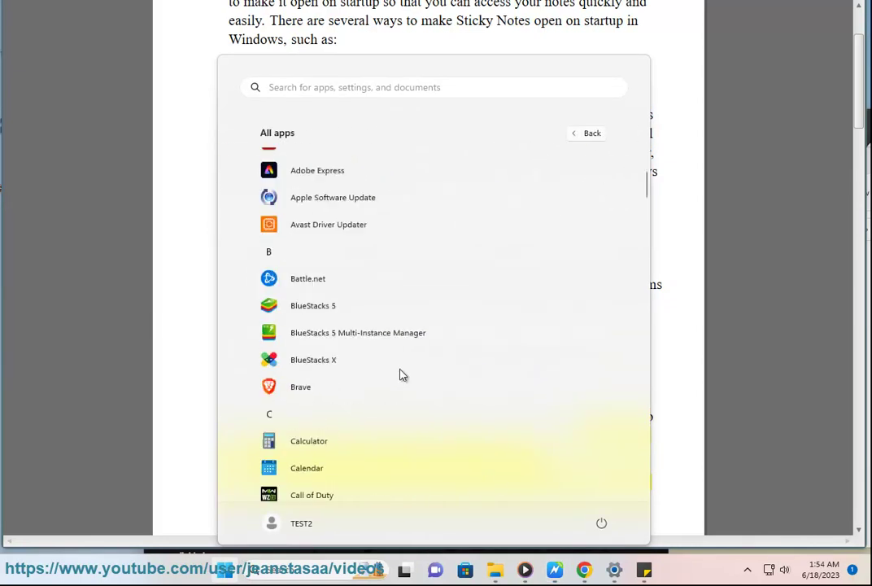
pyautogui.scroll(-7, 406, 445)
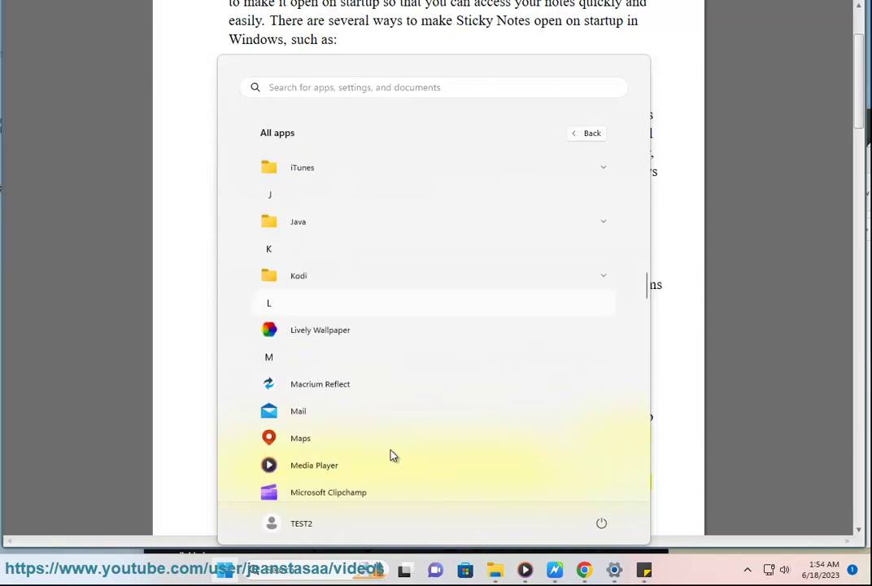
pyautogui.scroll(-8, 378, 436)
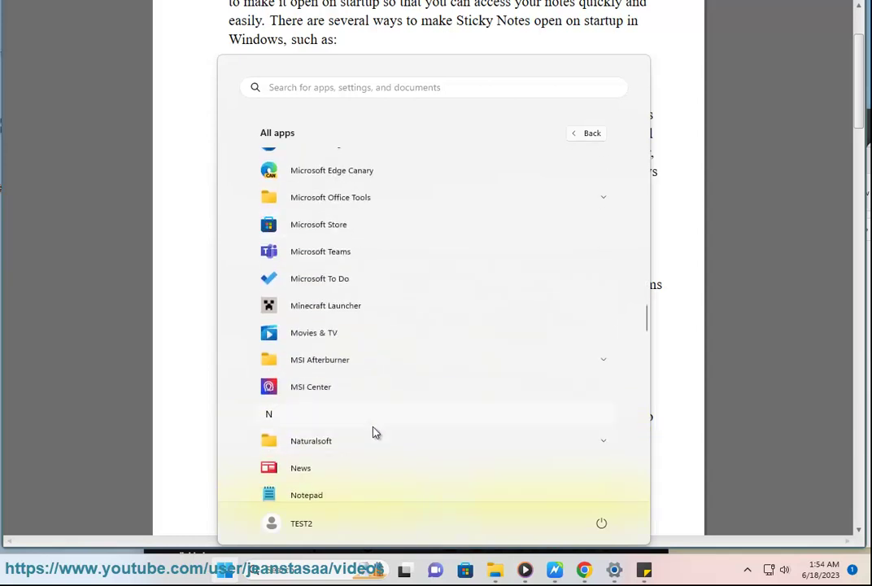
pyautogui.scroll(-9, 373, 428)
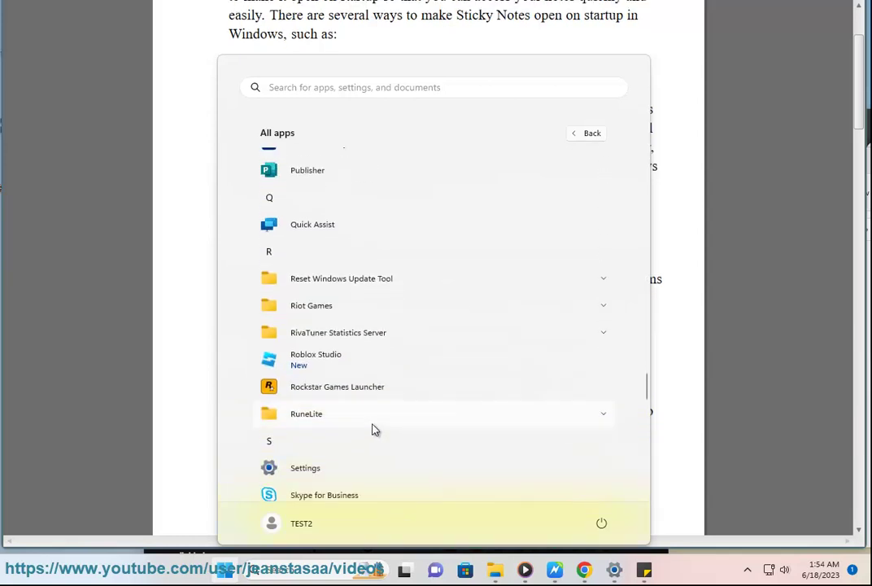
pyautogui.scroll(-3, 332, 338)
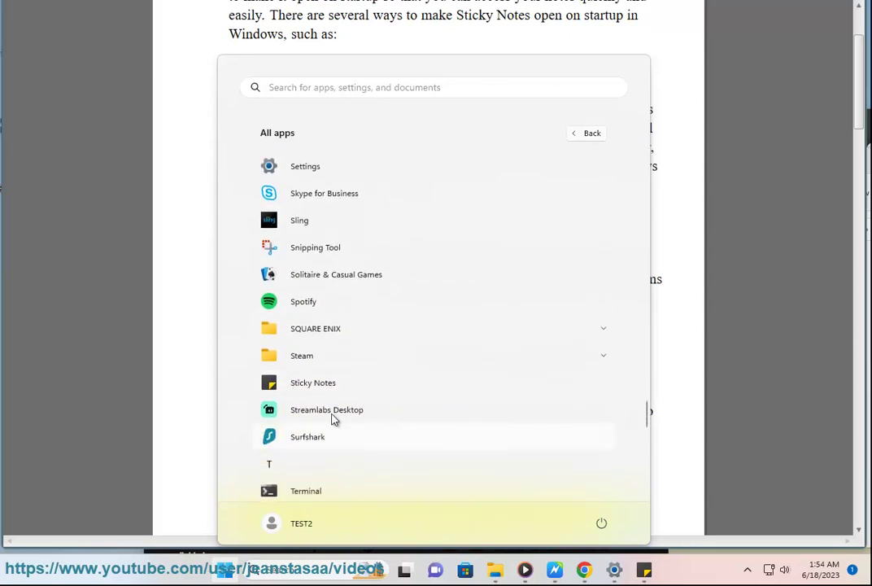
pyautogui.moveTo(316, 390); pyautogui.dragTo(608, 398)
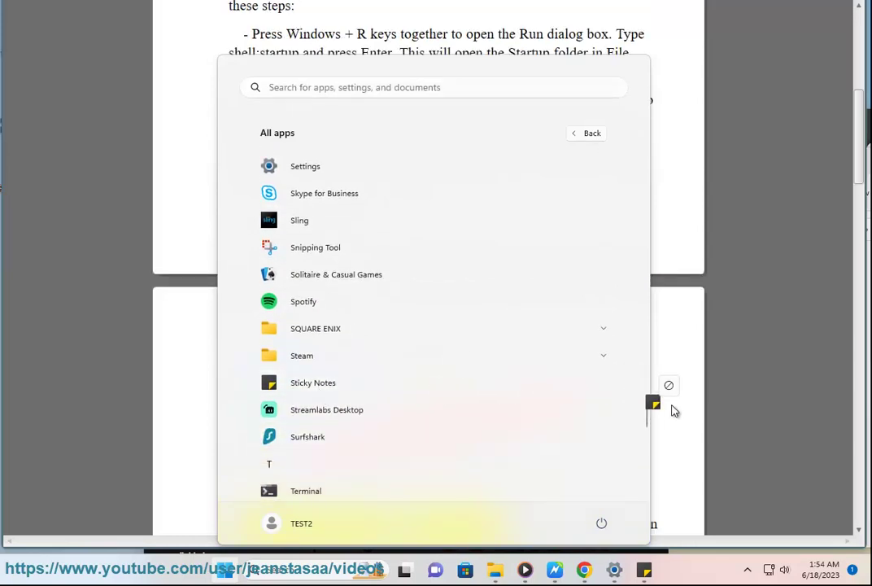
pyautogui.moveTo(696, 486); pyautogui.dragTo(334, 463)
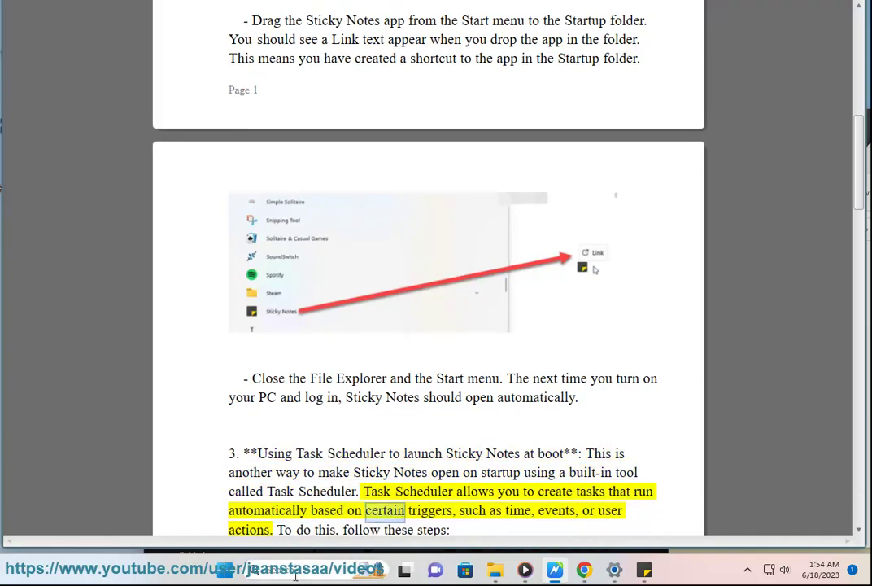
# Step: Search Windows for "task", open Task Scheduler from the results and move its window lower over the document
pyautogui.press('super+s')
pyautogui.write('task')
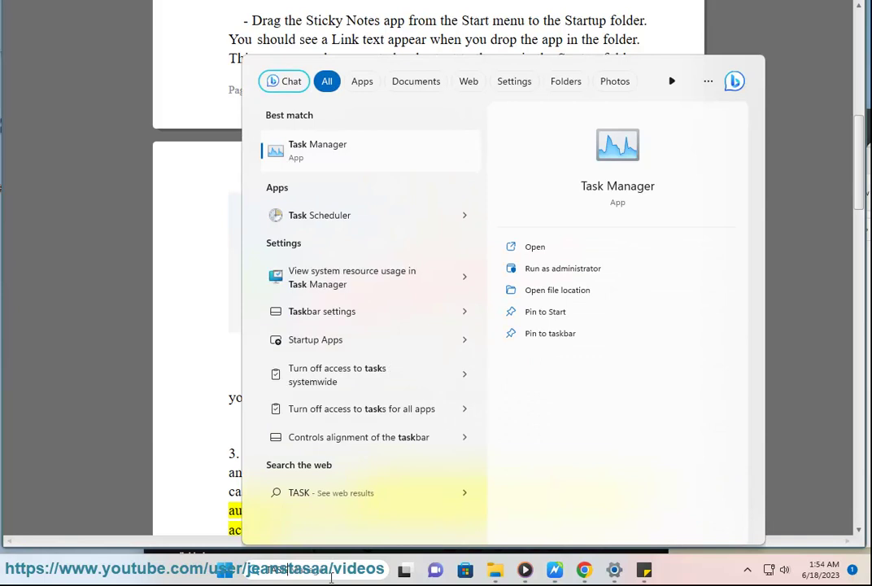
pyautogui.click(349, 227)
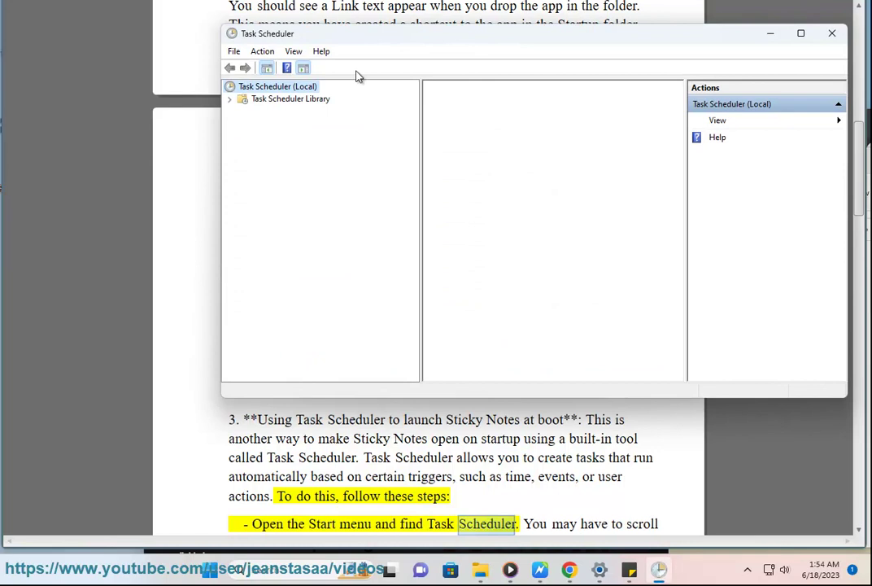
pyautogui.moveTo(357, 33); pyautogui.dragTo(344, 76)
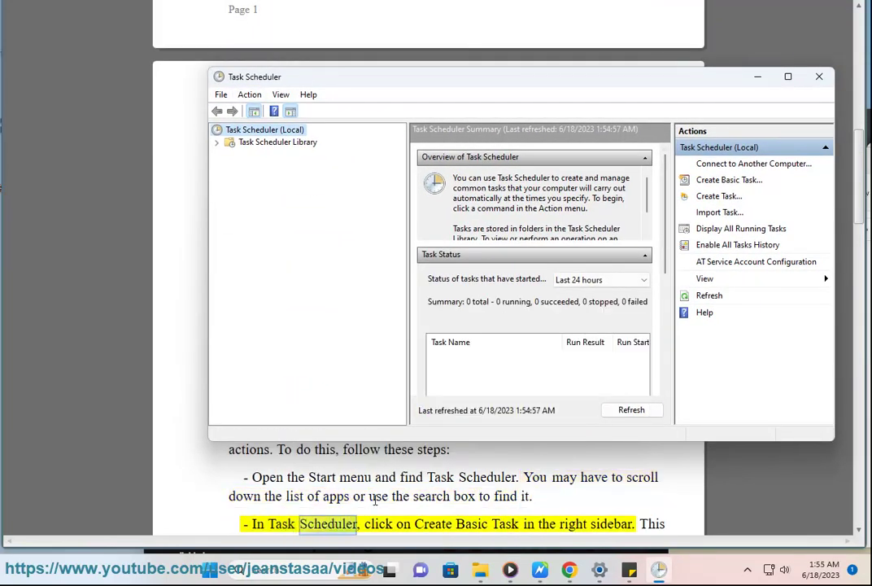
# Step: Start the Create Basic Task wizard in Task Scheduler and go back to the document's instructions for the task
pyautogui.click(739, 183)
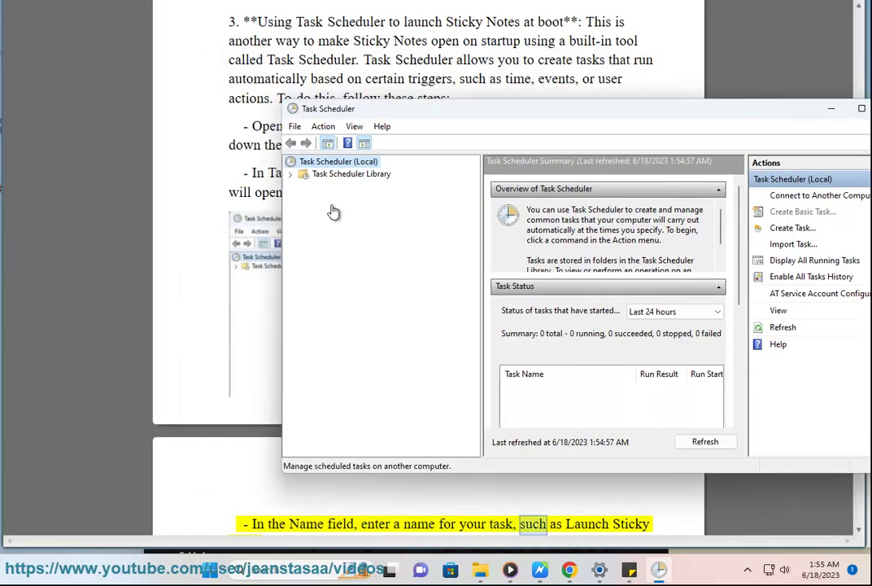
pyautogui.click(659, 573)
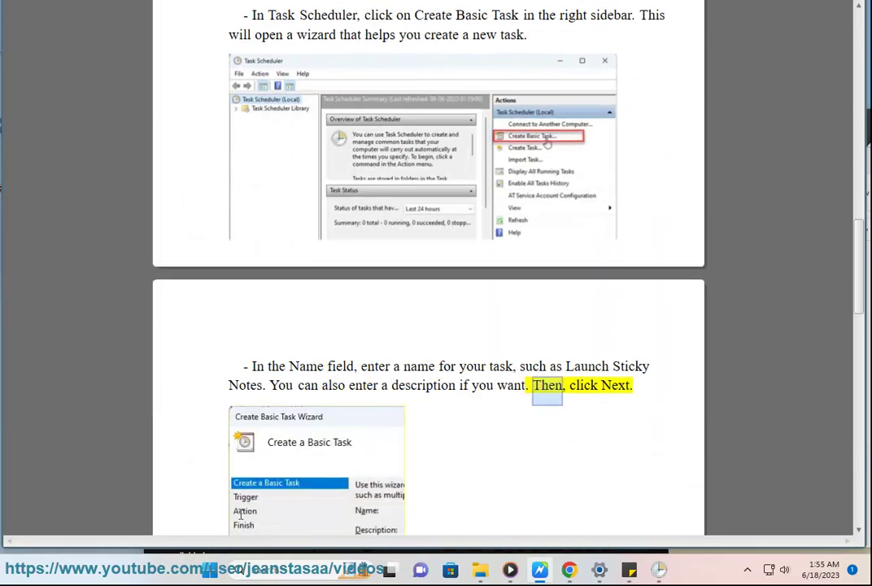
pyautogui.click(660, 572)
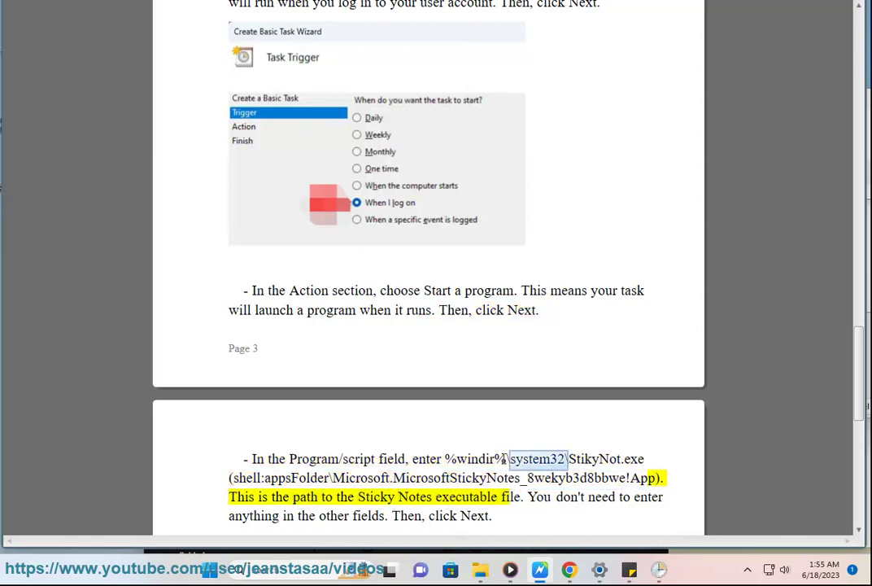
# Step: Copy the path %windir%\system32\StikyNot.exe from the document and enter it as the location in the Startup folder window
pyautogui.moveTo(653, 462); pyautogui.dragTo(454, 459)
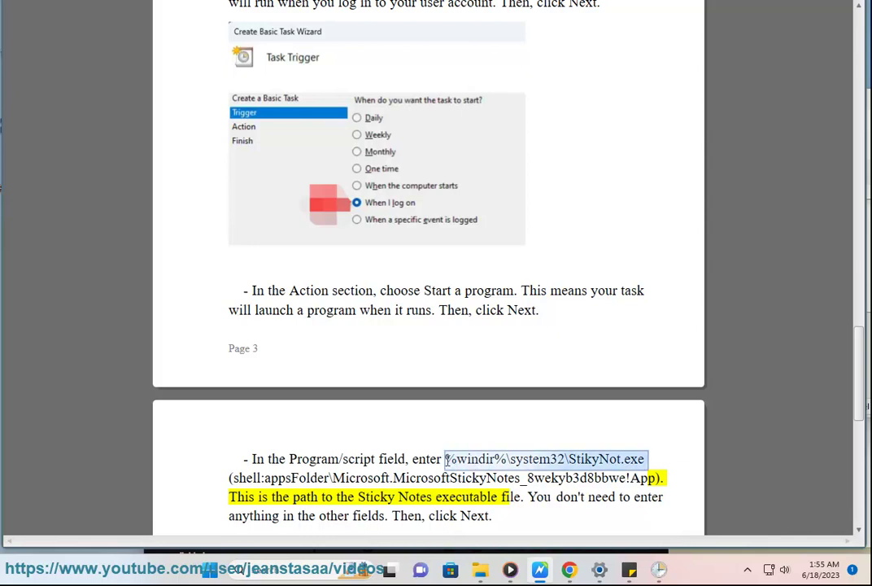
pyautogui.click(480, 569)
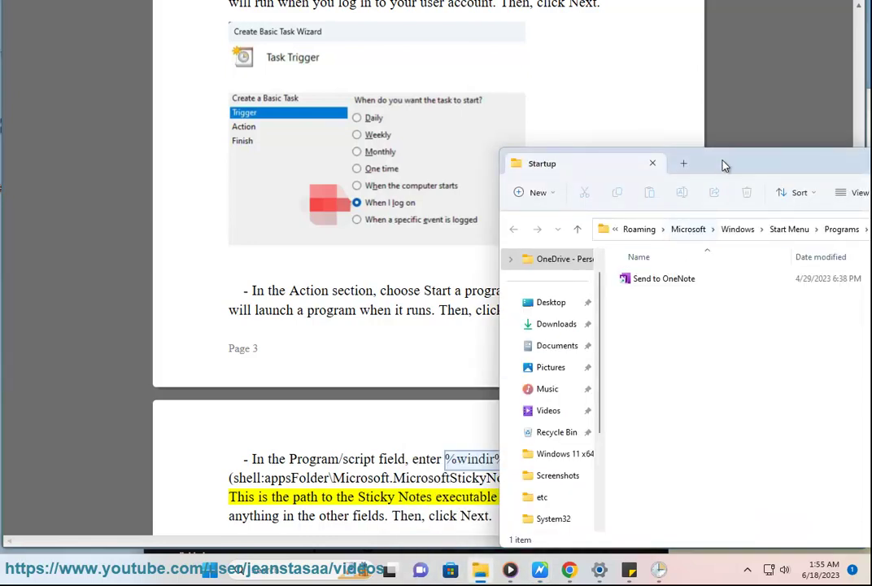
pyautogui.moveTo(725, 164); pyautogui.dragTo(407, 159)
pyautogui.click(604, 228)
pyautogui.write('%windir%\\system32\\StikyNot.exe')
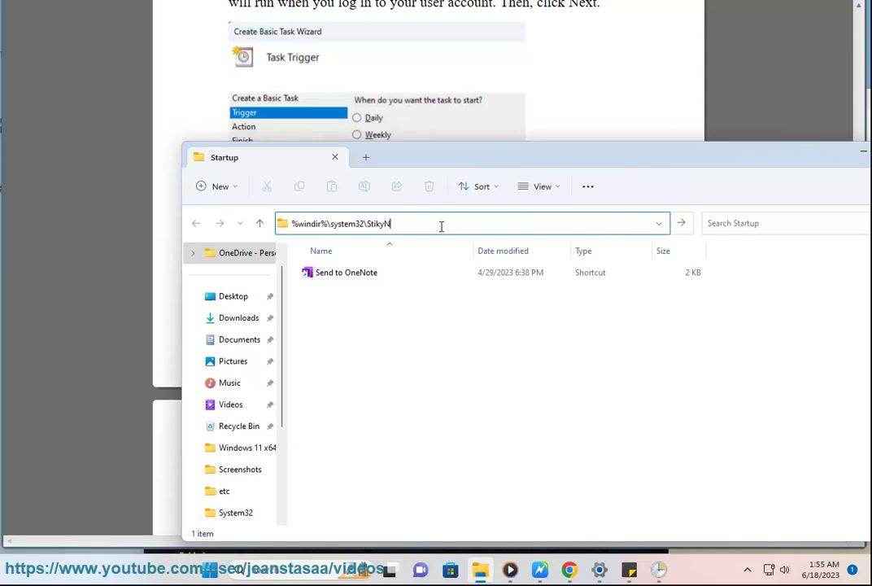
# Step: Shorten the path to %windir%\system32\S and look through the suggested files for the Sticky Notes executable
pyautogui.press('BackSpace')
pyautogui.press('BackSpace')
pyautogui.press('BackSpace')
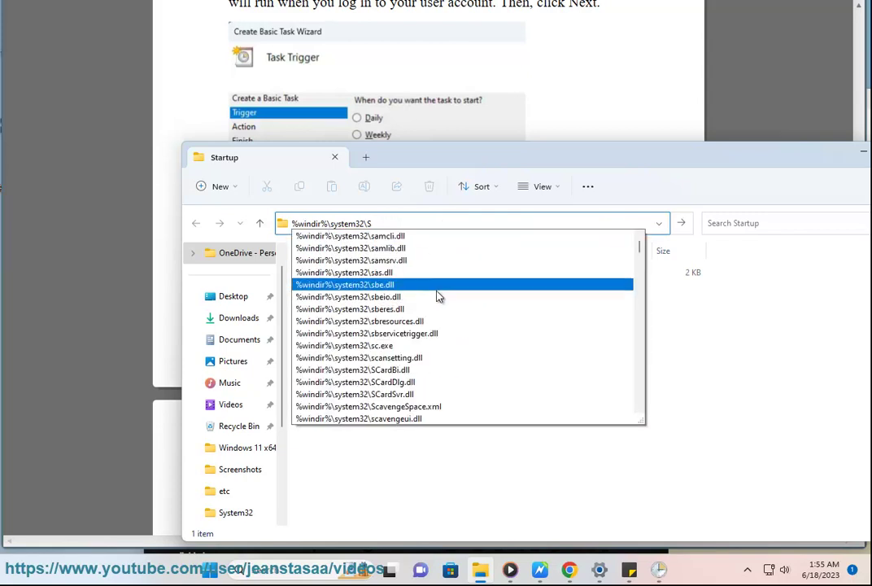
pyautogui.scroll(-10, 432, 351)
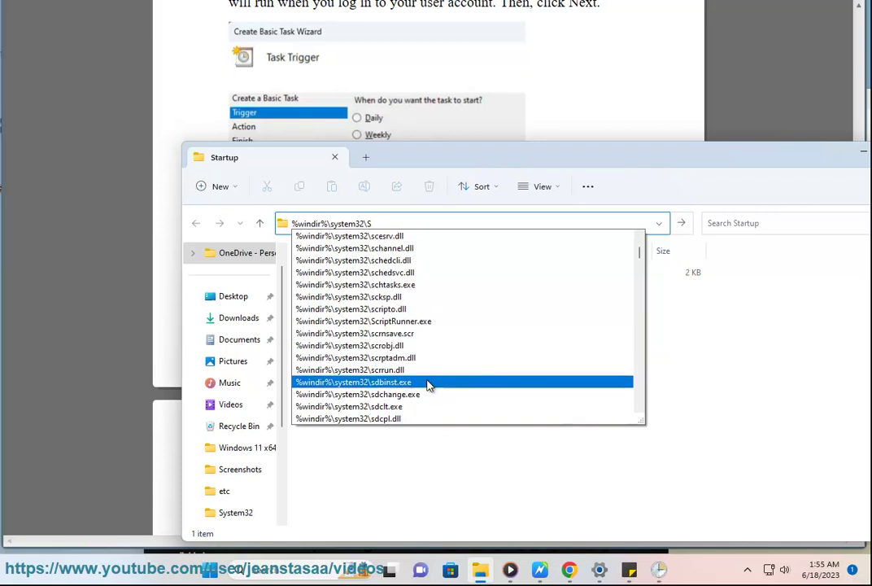
pyautogui.scroll(-9, 429, 394)
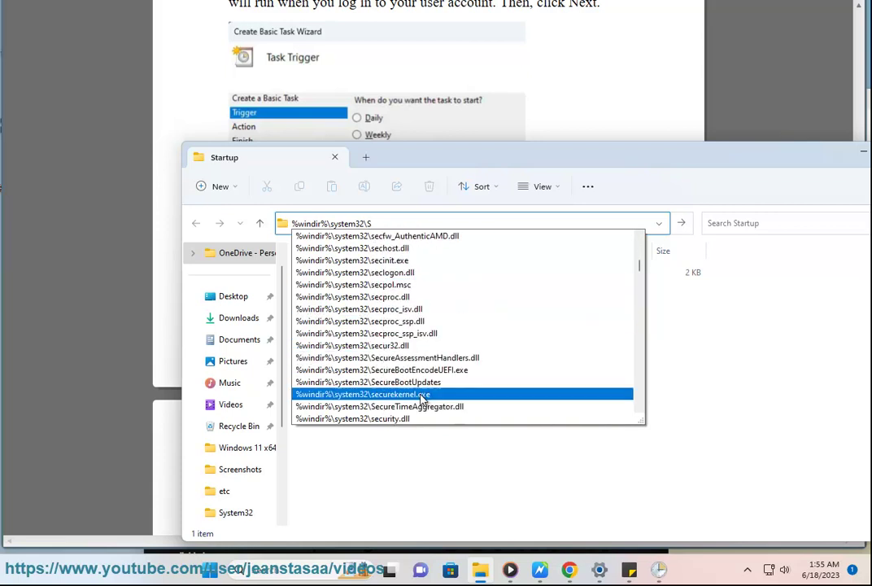
pyautogui.scroll(-10, 422, 397)
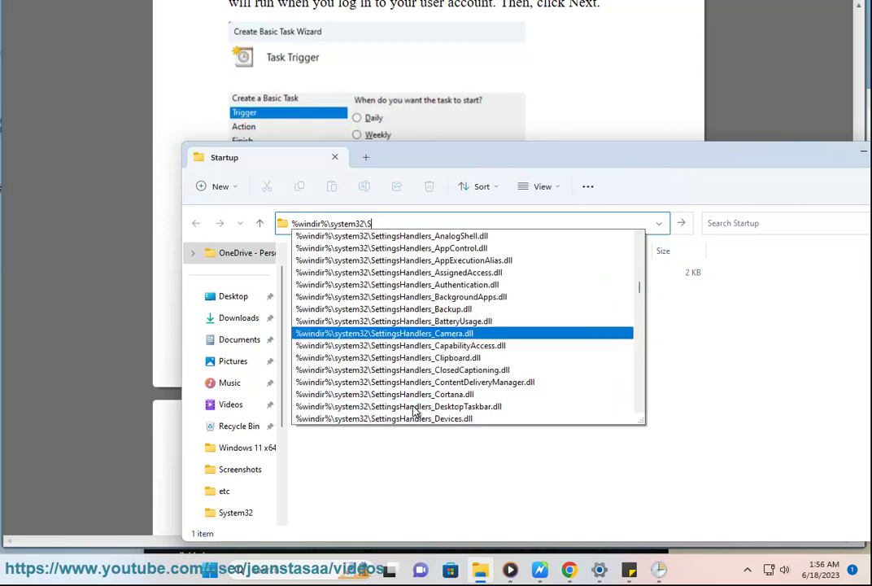
pyautogui.scroll(-20, 411, 413)
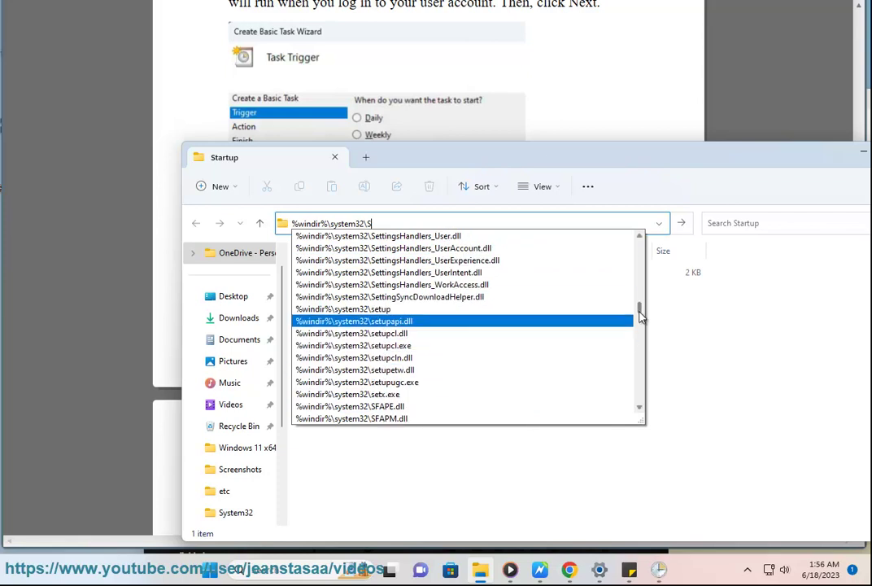
pyautogui.moveTo(642, 328); pyautogui.dragTo(648, 386)
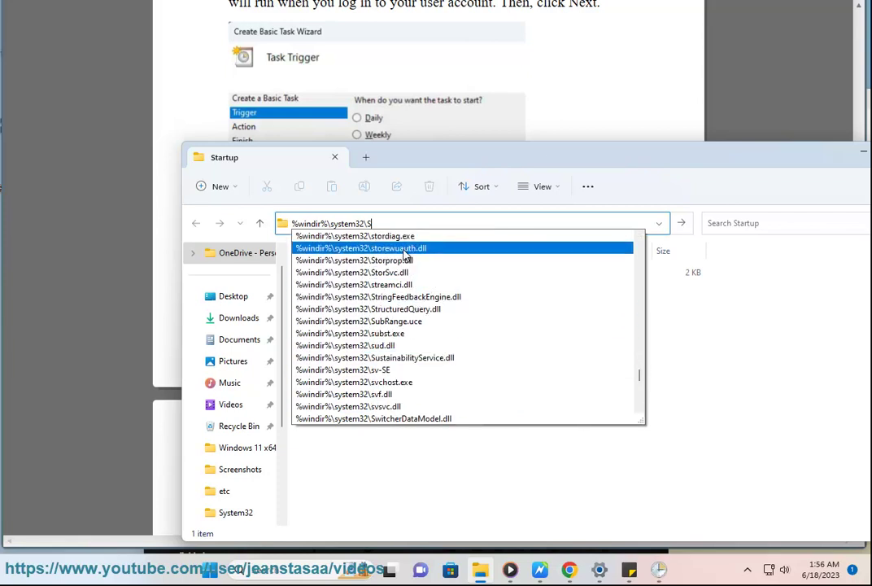
pyautogui.scroll(3, 420, 282)
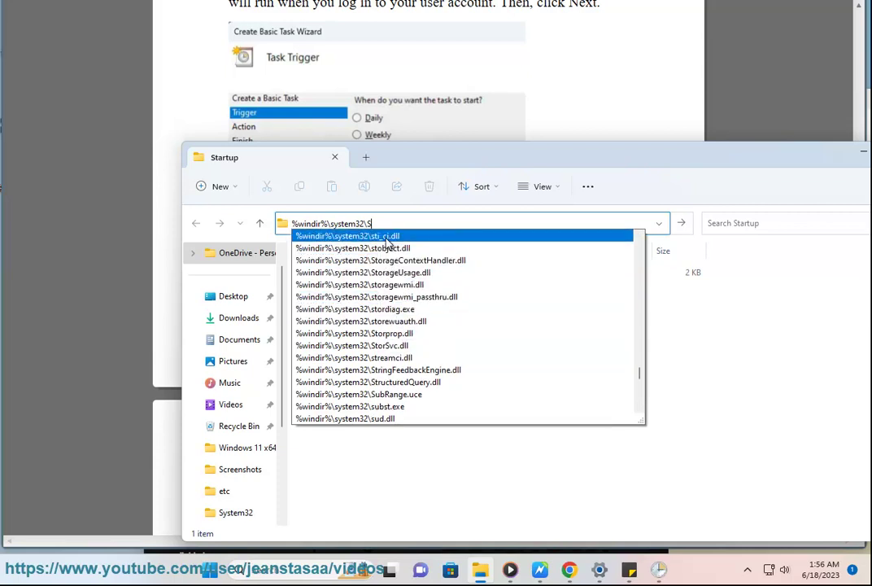
pyautogui.scroll(3, 396, 259)
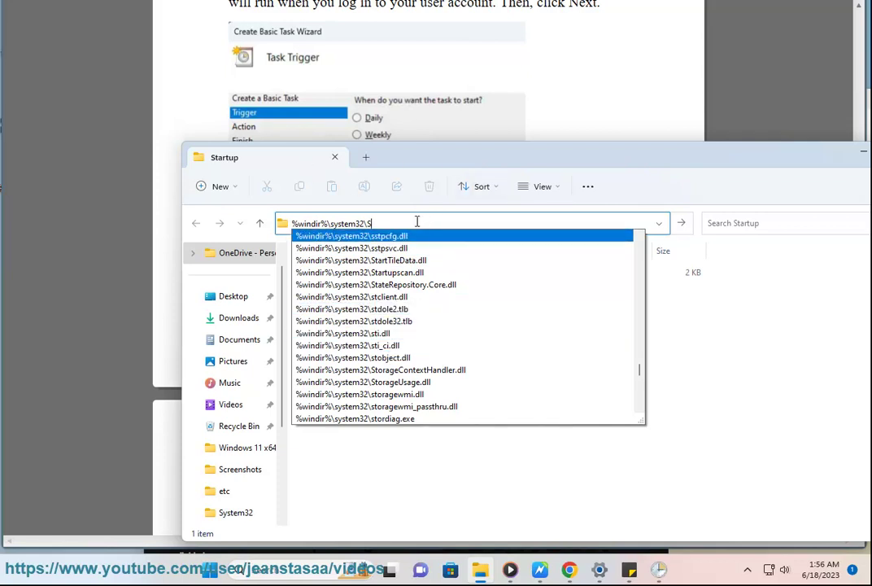
# Step: Enter %windir%\system32\StikyNot.exe again and cut it back to %windir%\system32\St to check the matching files
pyautogui.click(454, 220)
pyautogui.write('%windir%\\system32\\StikyNot.exe')
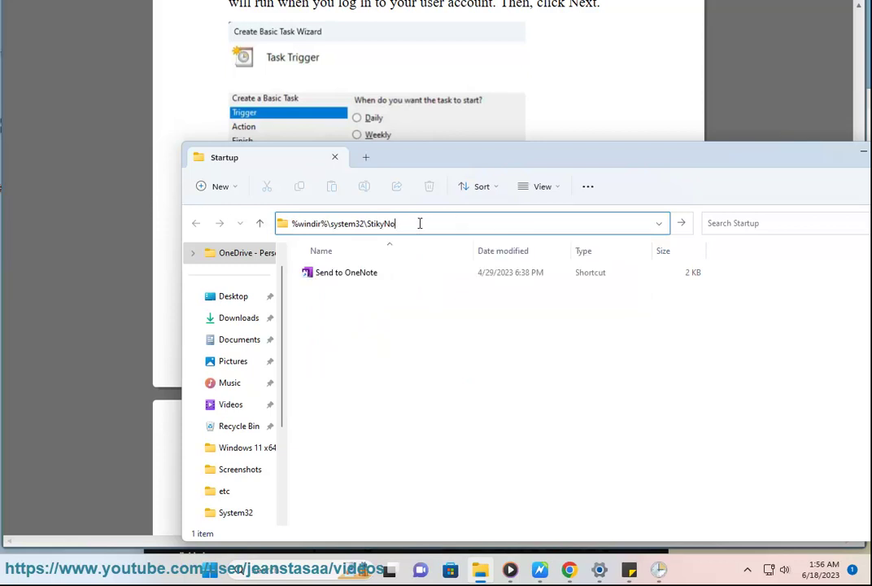
pyautogui.press('BackSpace')
pyautogui.press('BackSpace')
pyautogui.press('BackSpace')
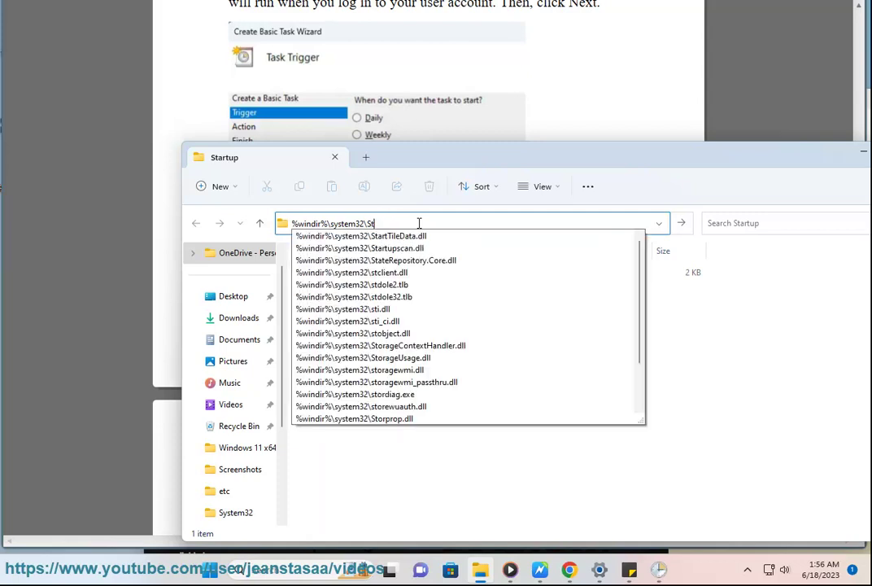
# Step: Return to the document and select the alternative path shell:appsFolder\Microsoft.MicrosoftStickyNotes_8wekyb3d8bbwe!App
pyautogui.hotkey('alt', 'Tab')
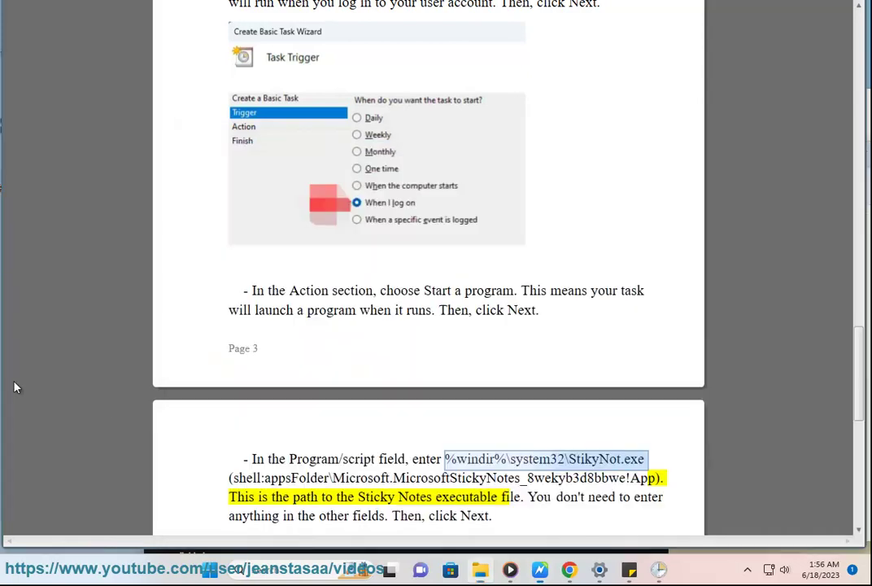
pyautogui.moveTo(661, 478); pyautogui.dragTo(239, 477)
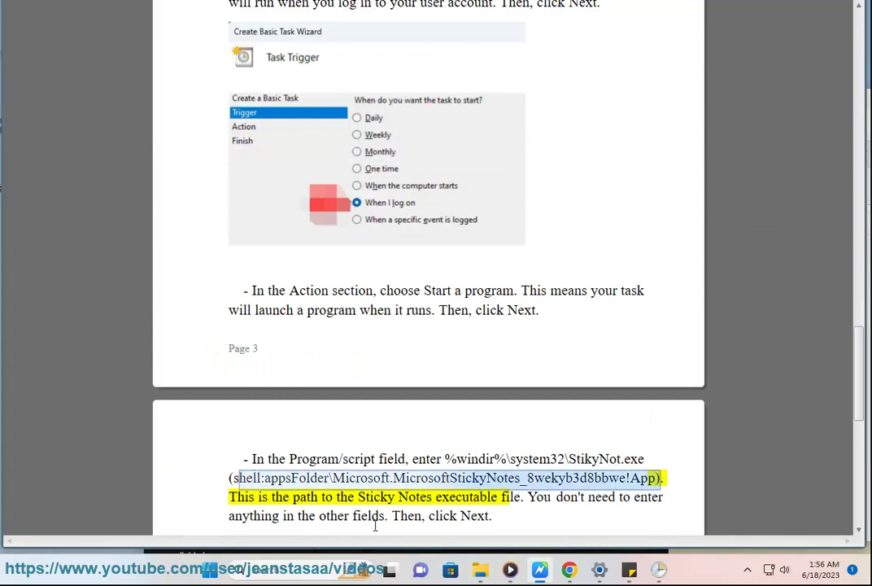